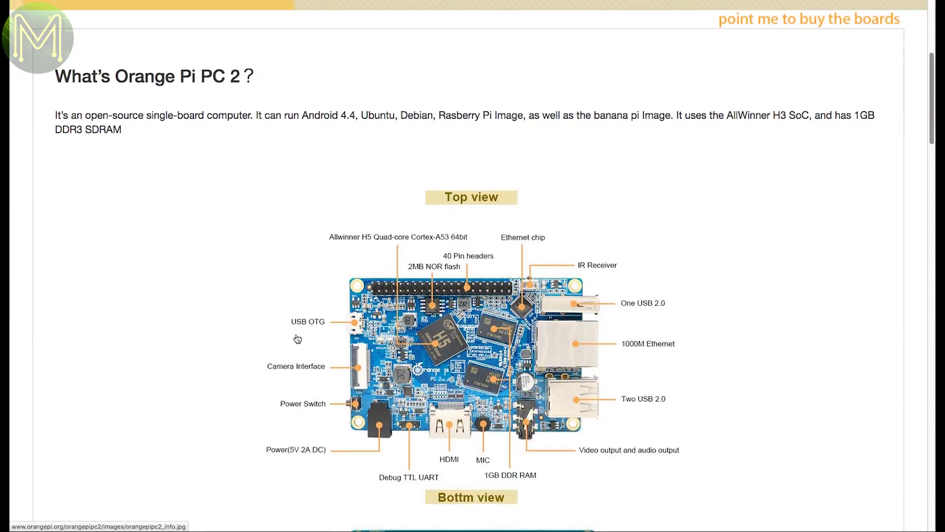
- Open the Orange Pi PC quick start guide from Resources > Quick Start and read it
scroll(268, 326, "down", 5)
scroll(267, 325, "down", 3)
mouse_move(371, 28)
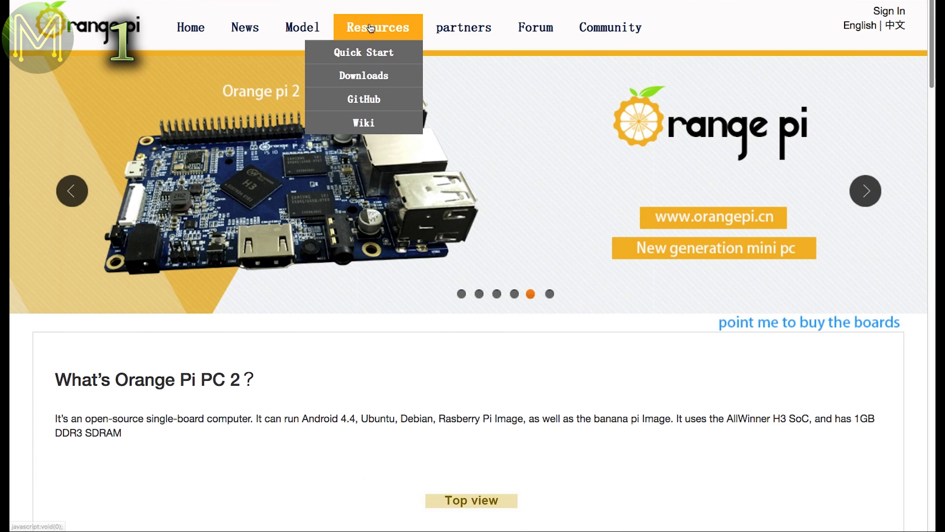
left_click(368, 52)
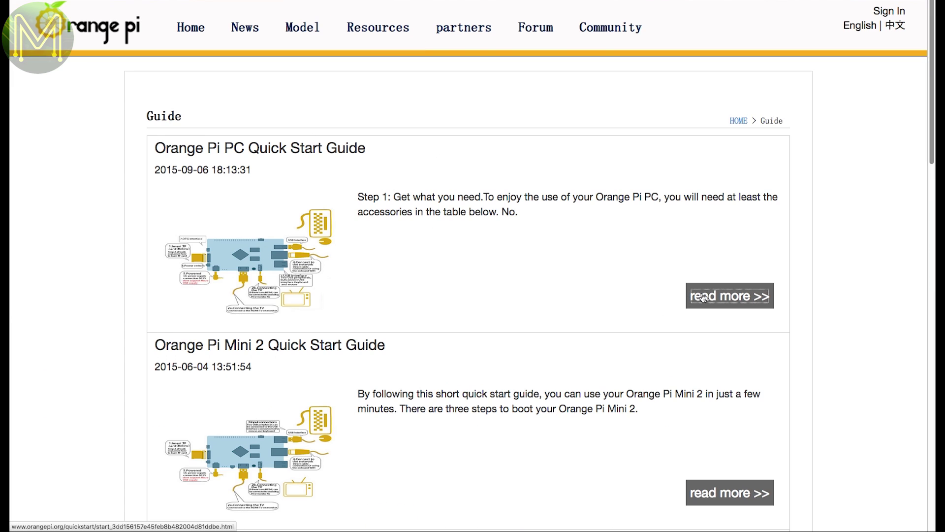
left_click(704, 297)
left_click_drag(932, 58, 907, 229)
- Go to Resources > Downloads and open the Orange Pi PC 2 download page
mouse_move(378, 28)
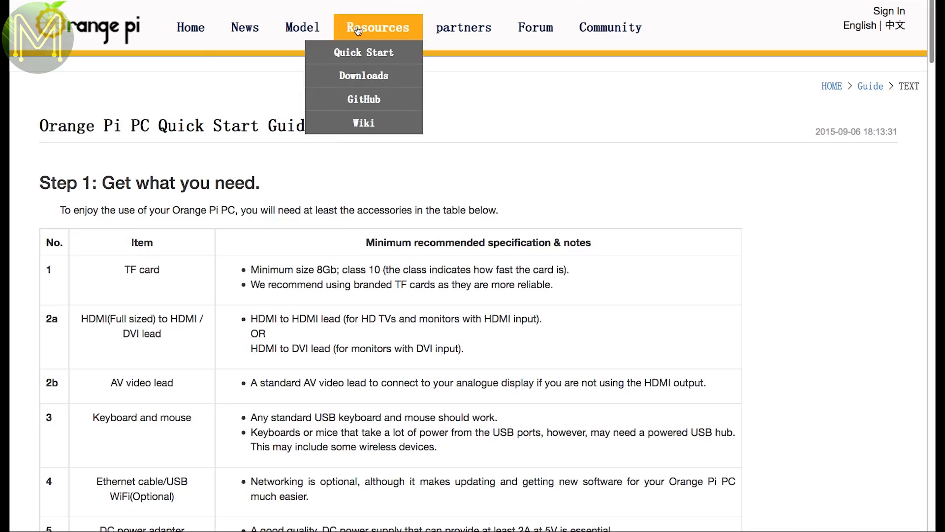
left_click(367, 75)
left_click(101, 289)
scroll(154, 350, "down", 5)
- Download the Ubuntu Xenial xfce4 PC2 image from Google Drive despite the scan warning, then show Armbian's nightly releases
left_click(279, 410)
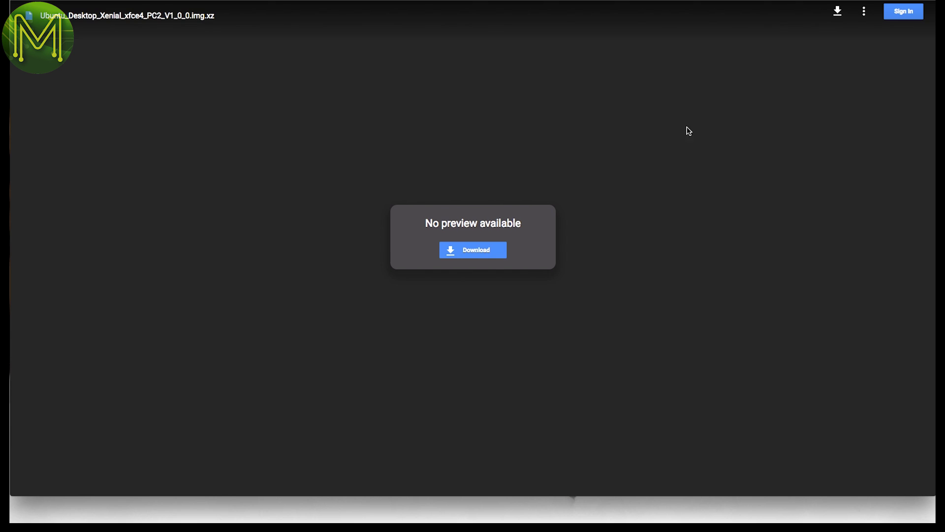
left_click(486, 253)
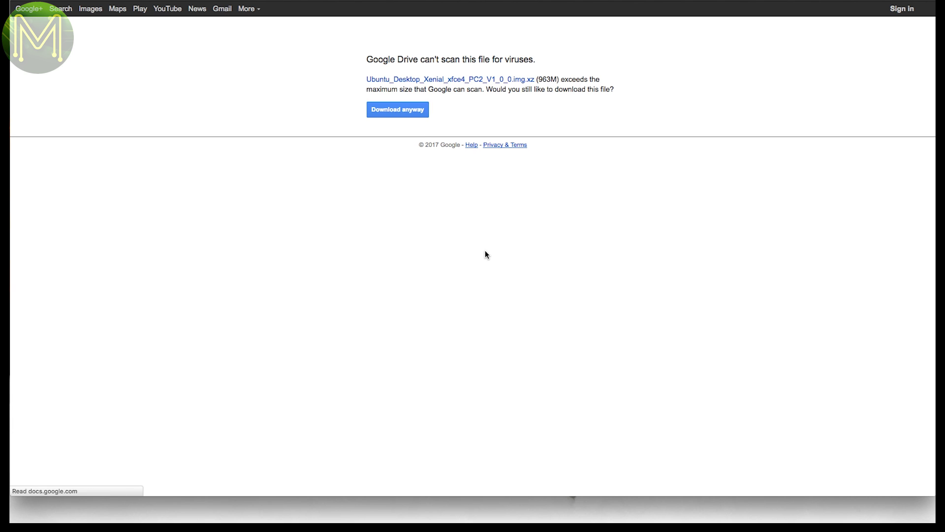
left_click(407, 112)
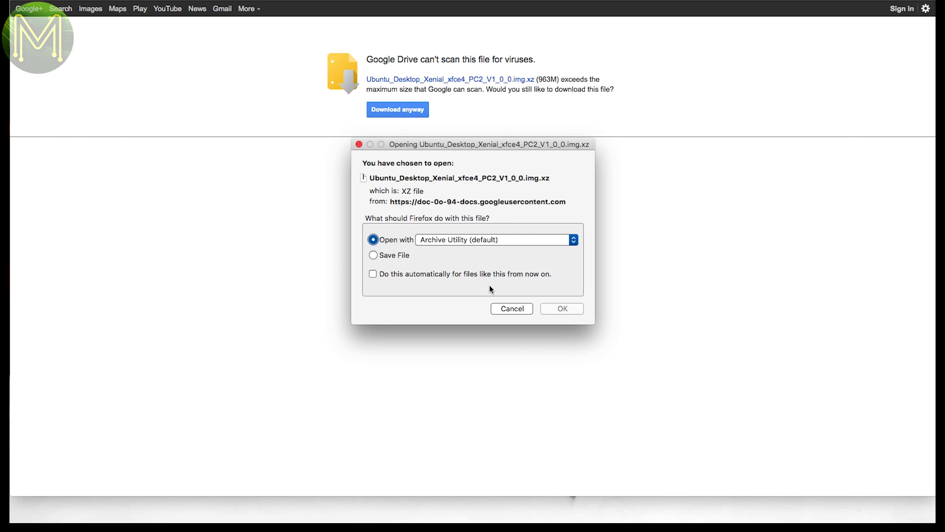
left_click(549, 309)
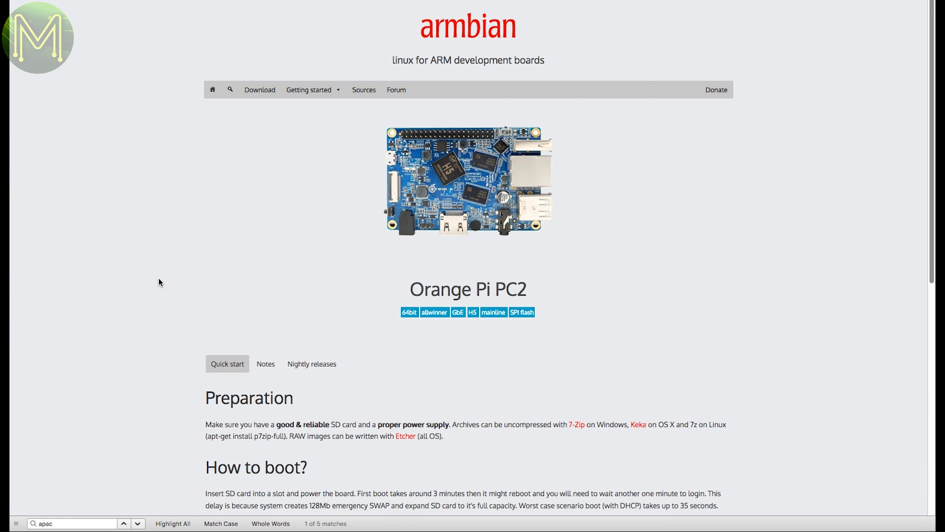
left_click(303, 364)
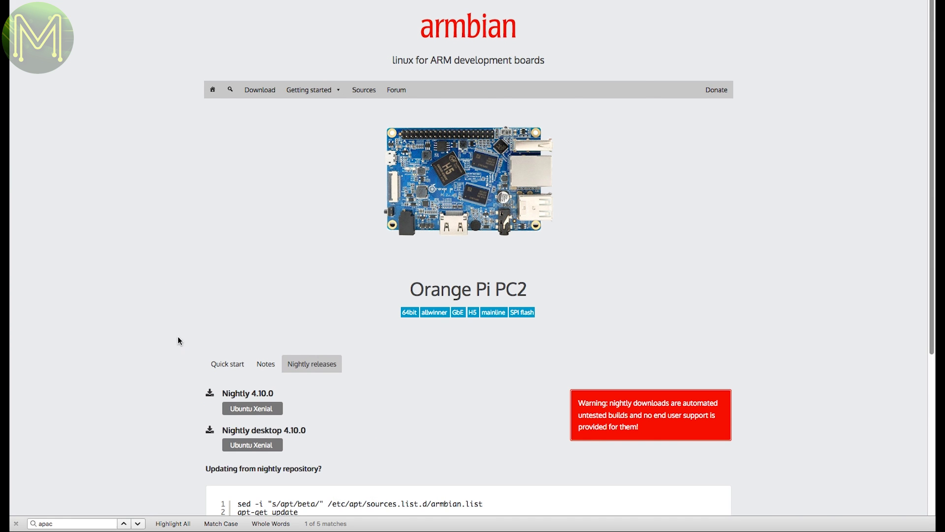
- Load the Armbian Orange Pi PC2 Ubuntu Xenial 4.10.0 desktop image into Etcher and flash it
scroll(217, 334, "down", 3)
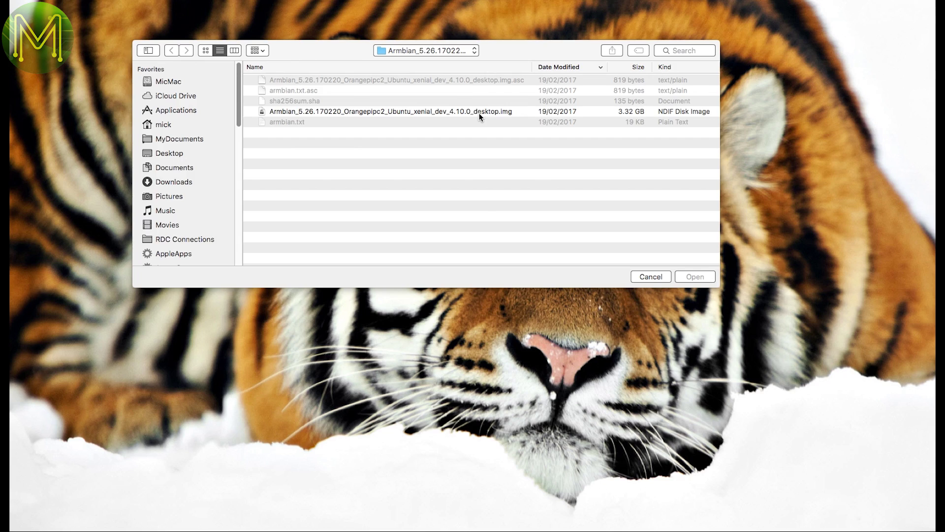
left_click(481, 117)
left_click(690, 274)
left_click(561, 170)
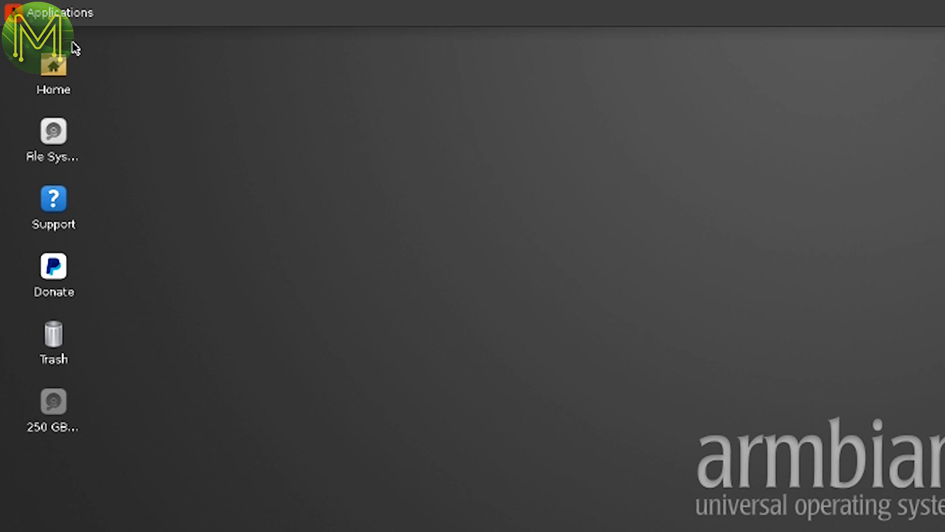
- Open two File Manager windows on the home folder from the Applications menu
left_click(23, 3)
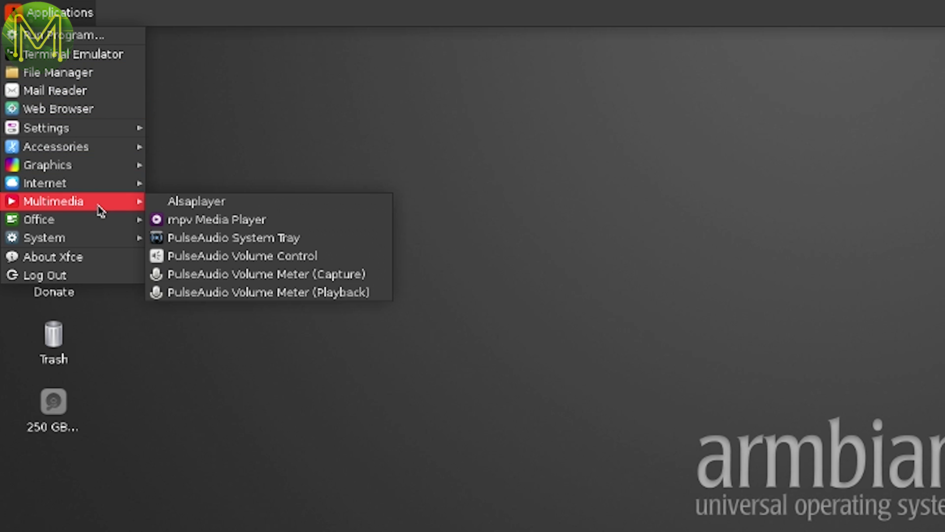
left_click(63, 72)
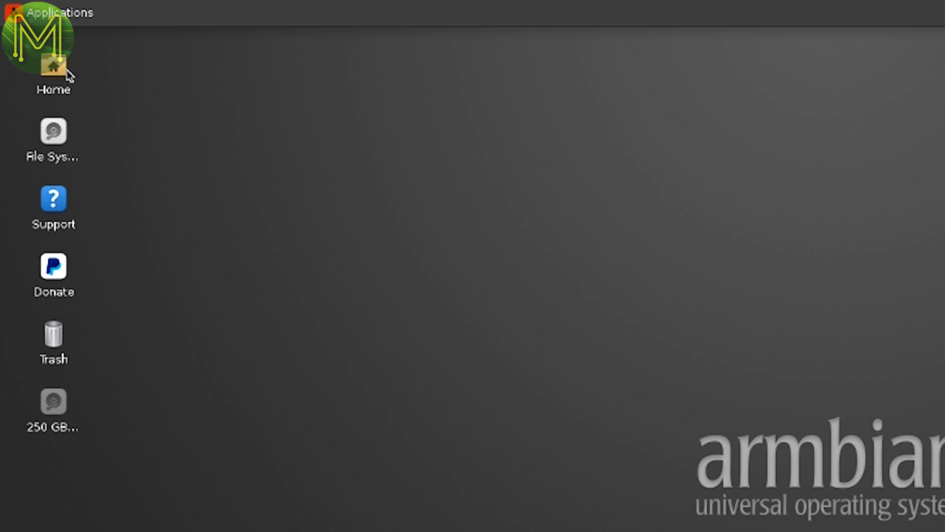
left_click(29, 13)
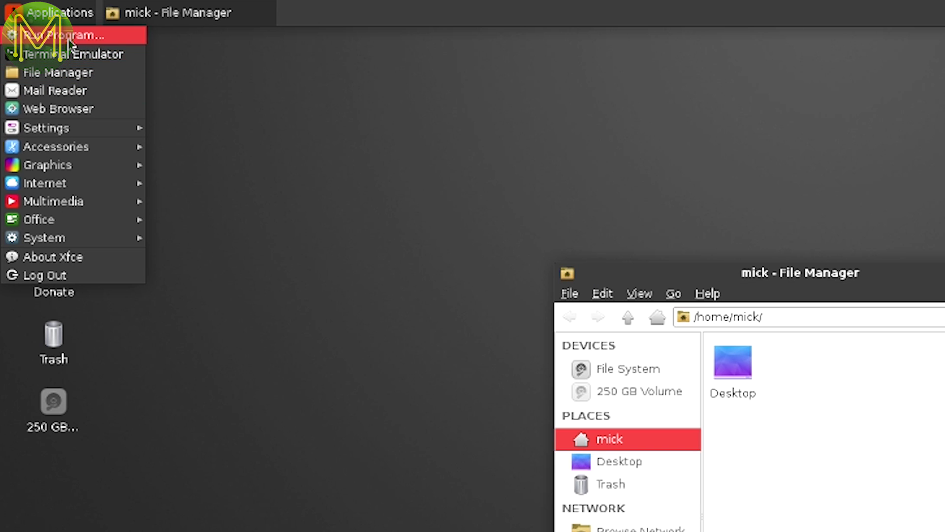
left_click(74, 73)
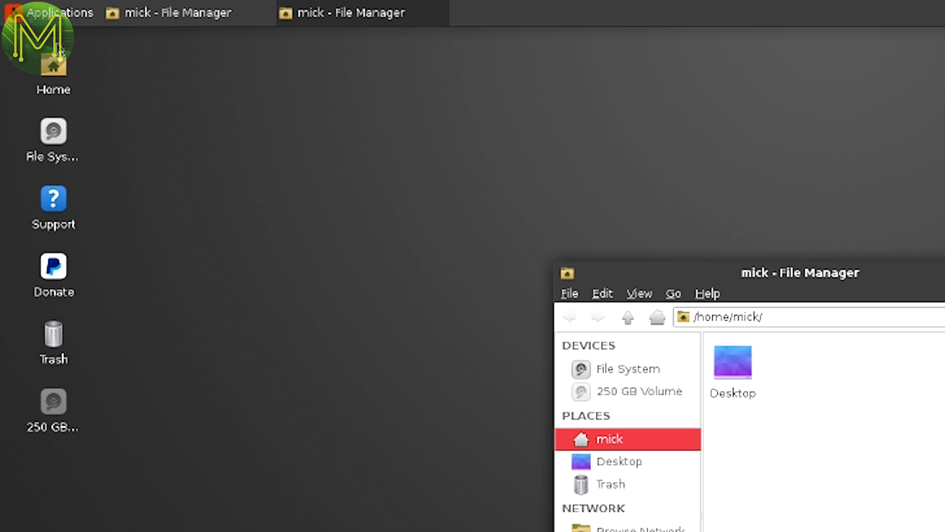
- Launch Terminal Emulator and run the test string 'Aaaaaaaaargh!', which returns command not found
left_click(21, 3)
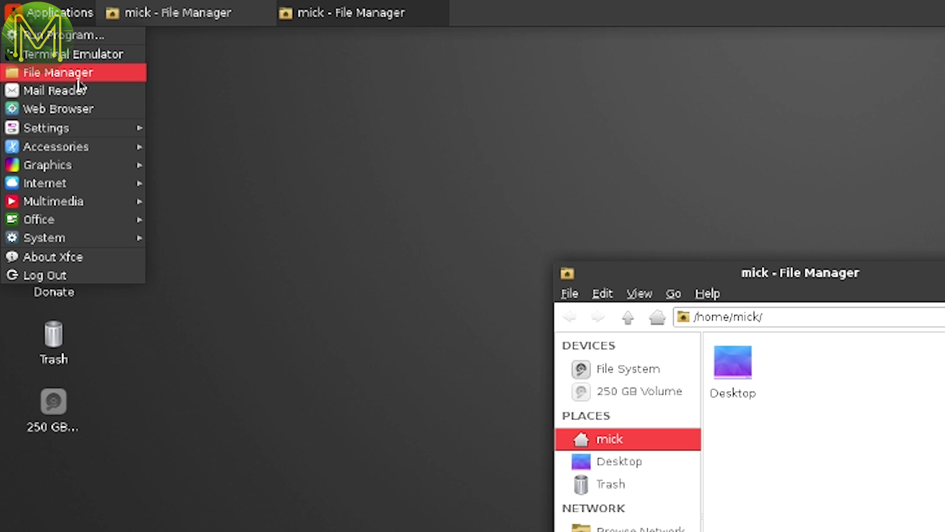
left_click(72, 50)
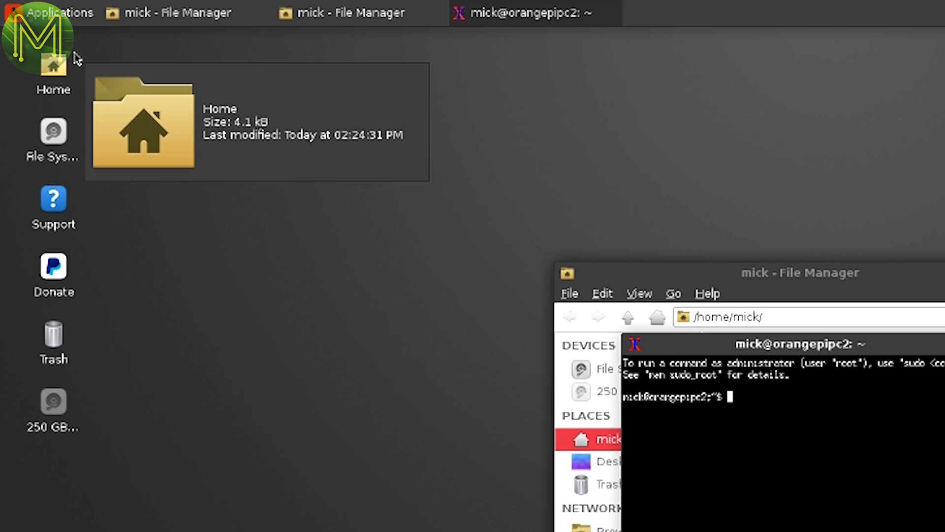
type("Aaaaa")
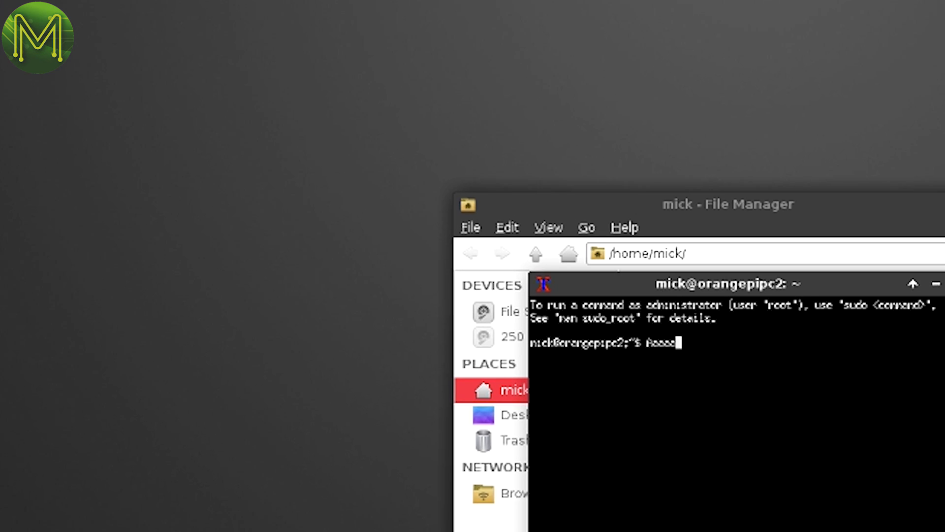
type("aaaargh!")
key("Return")
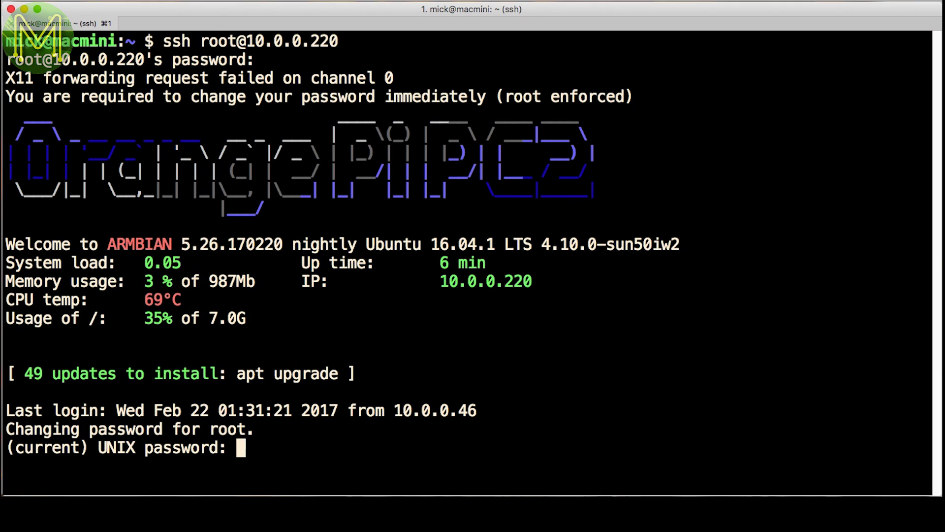
- Change the root password, create the new user, and list cpufreq policy0 scaling_* and cpuinfo_* values
key("Return")
key("Return")
key("Return")
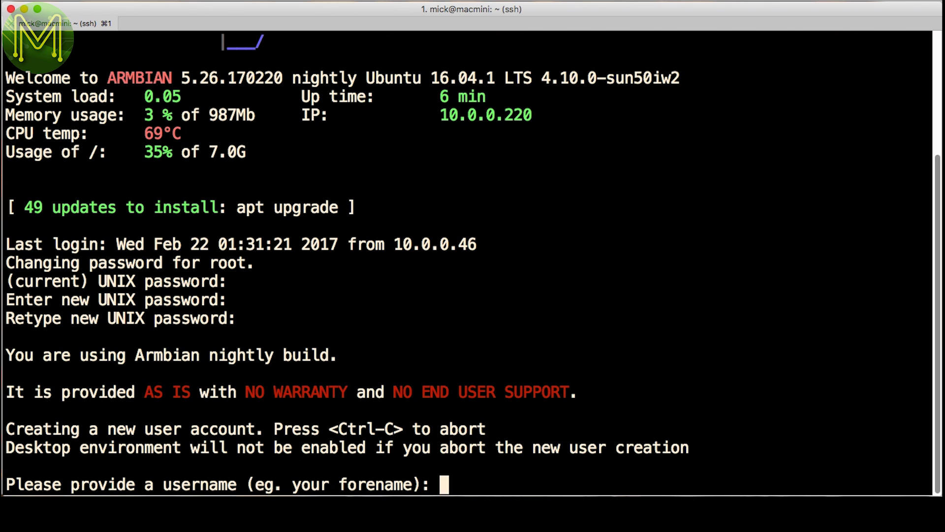
type("mick")
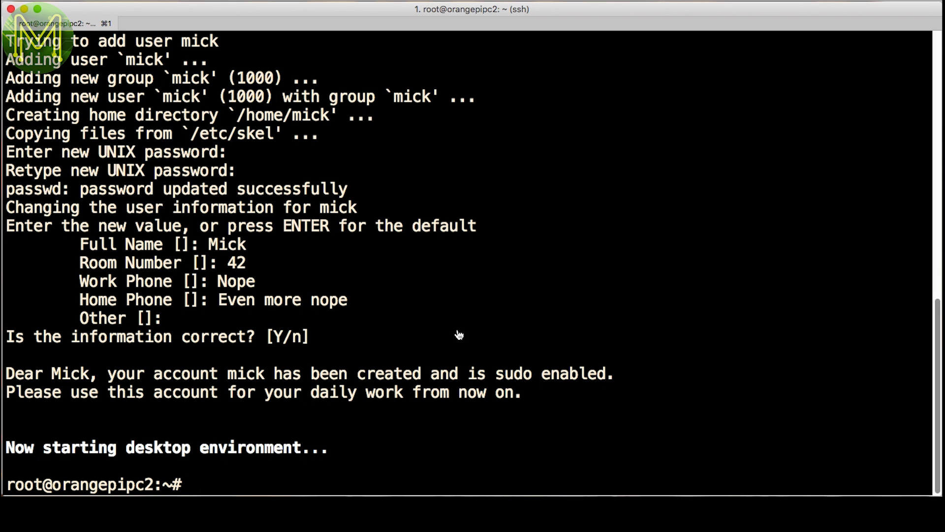
type("cd /sys/devices/system/cpu/cpufreq/policy0/")
key("Return")
type("for i in scaling_* cpuinfo_*; do echo \"$i : `cat $i`\"; done")
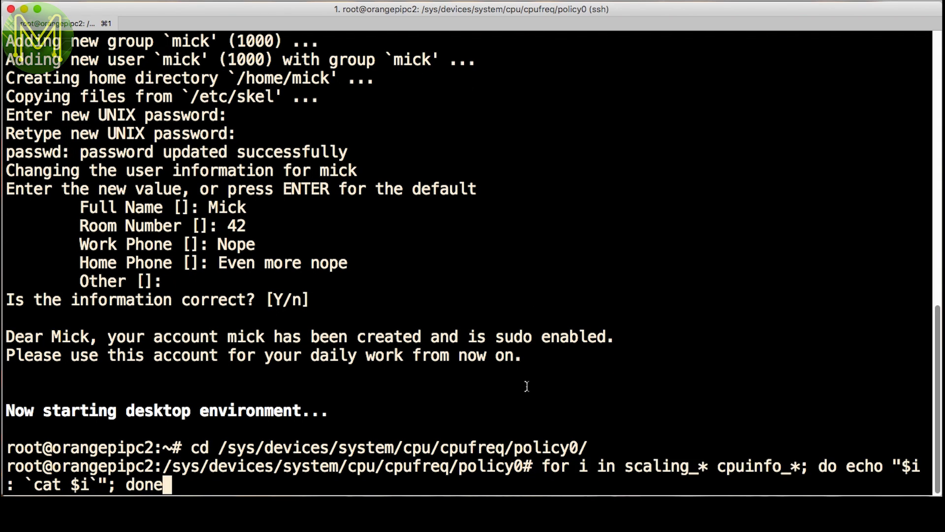
key("Return")
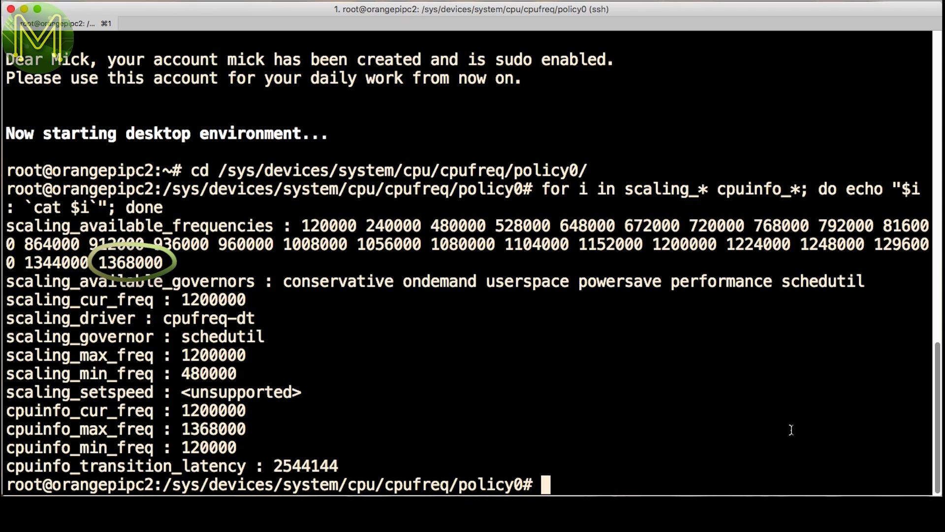
- Read the CPU temperature from thermal_zone0/temp and display /proc/cpuinfo
type("cat /sys/devices/virtual/thermal/thermal_zone0/temp")
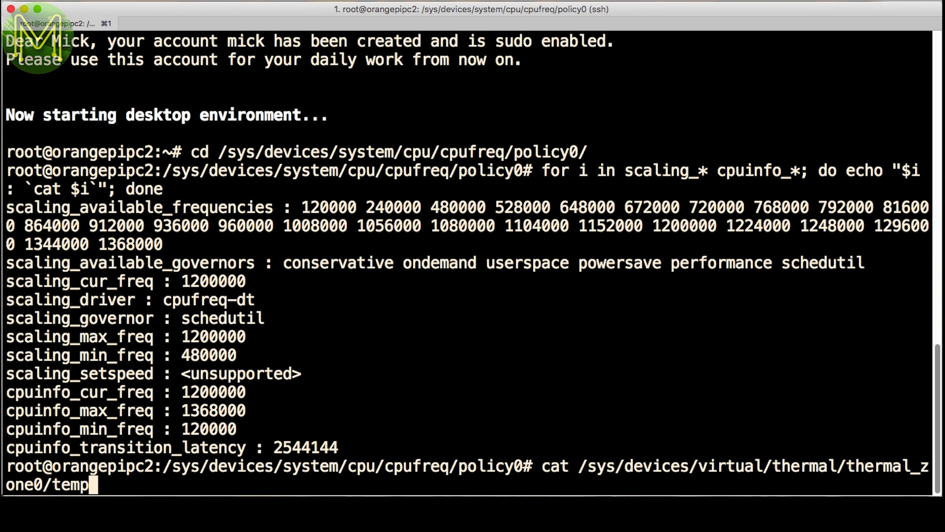
key("Return")
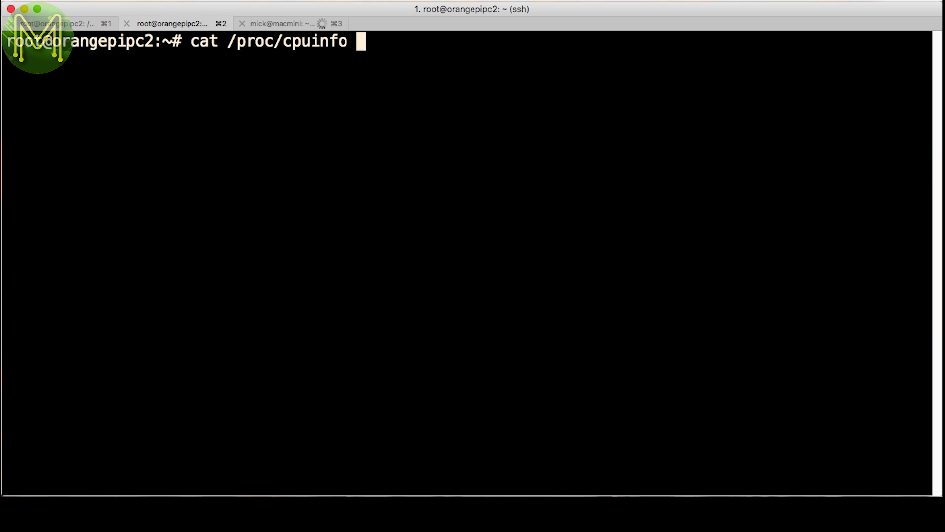
key("Return")
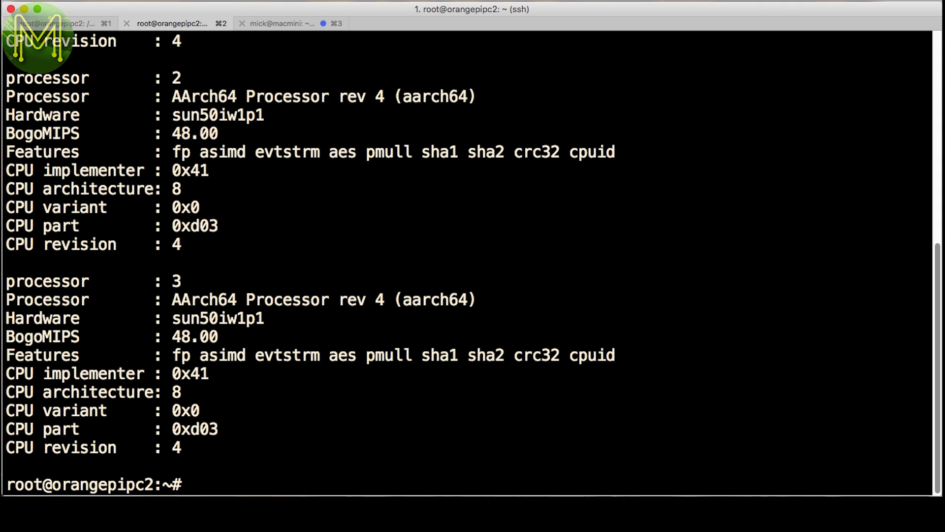
- Show kernel details with uname -a, then start installing socat with apt-get
type("uname -a")
key("Return")
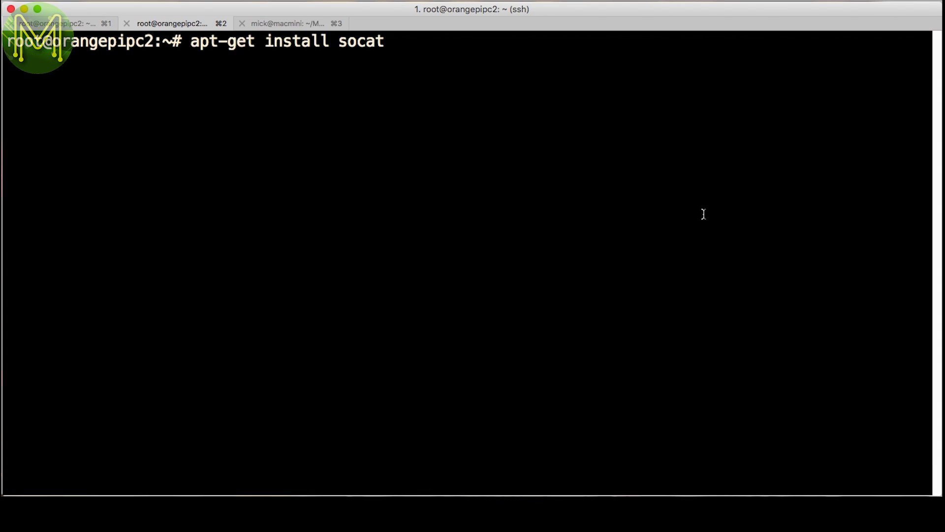
key("Return")
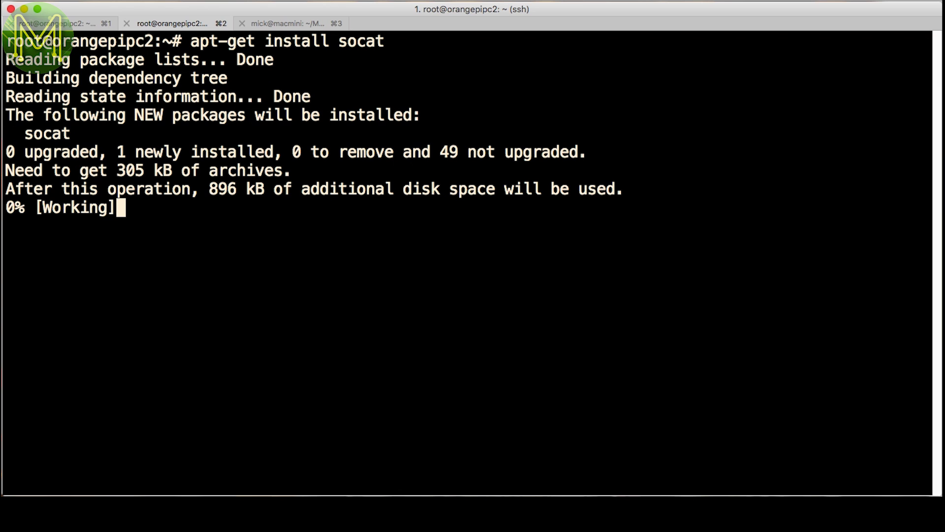
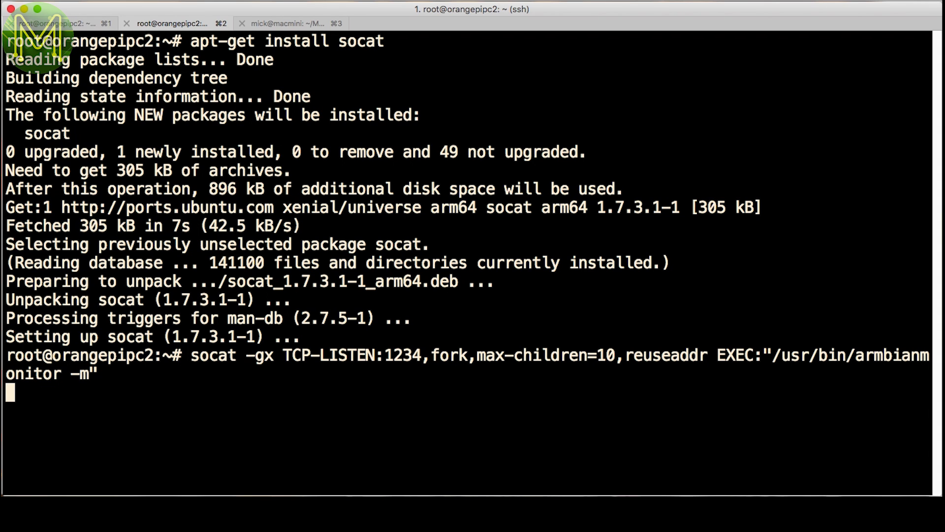
- Pipe the board's nc 10.0.0.220 1234 stream into Temperature.log on the Mac, then return to the board session
key("super+3")
type("| tee Temperature.log")
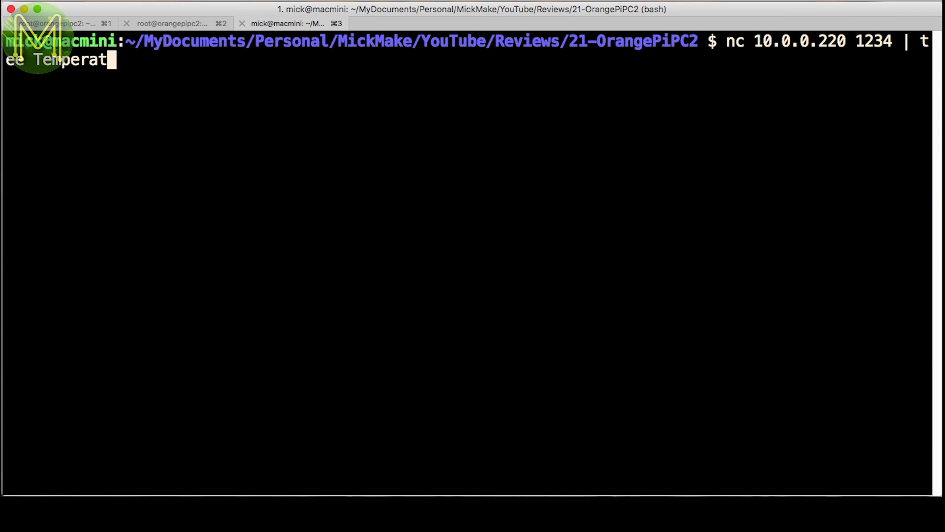
key("Return")
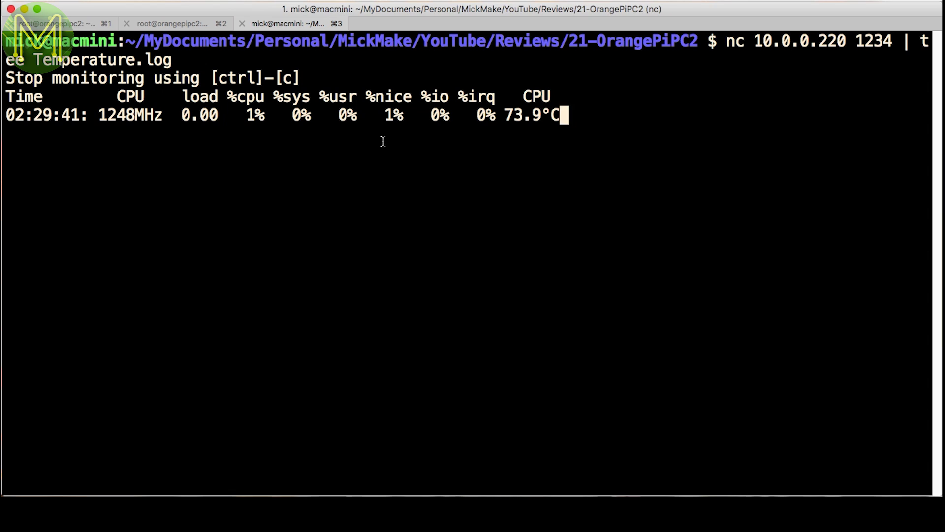
key("super+1")
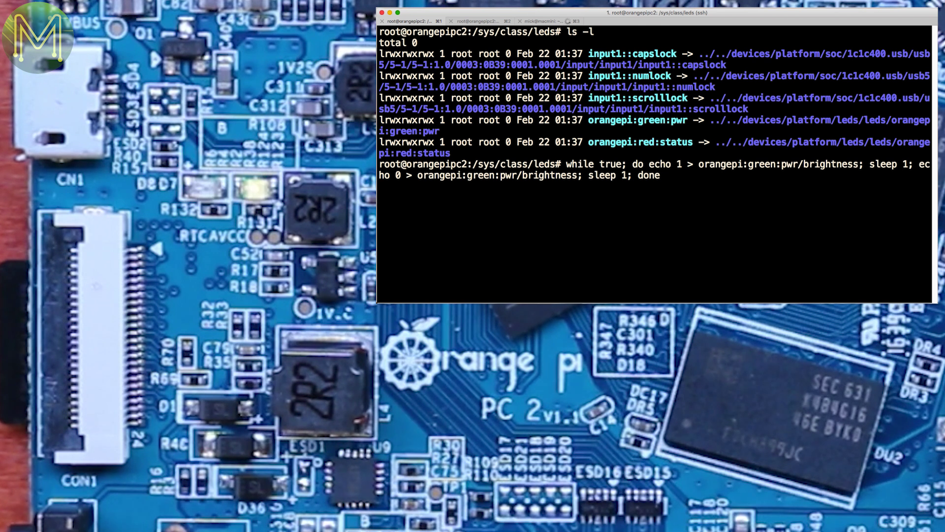
- Stop the green LED loop, blink the red status LED, and run /tmp/z to cycle keyboard LEDs
key("ctrl+c")
key("super+v")
key("Return")
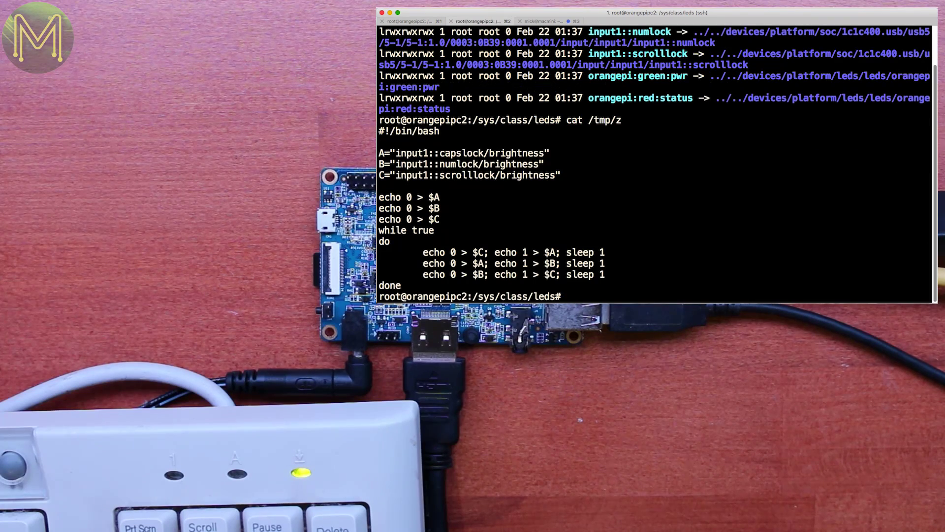
type("/tmp/z")
key("Return")
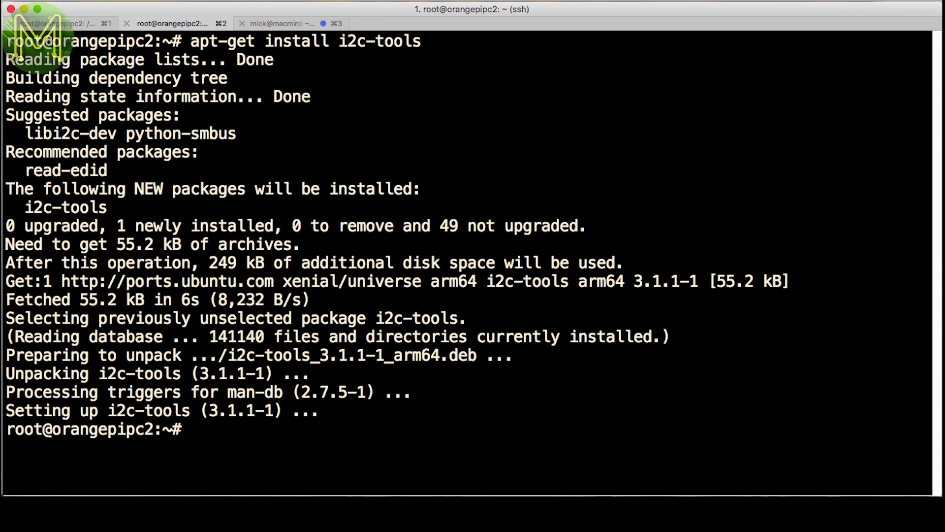
- List the I2C adapters with i2cdetect -l and scan bus 0 with i2cdetect -y 0
type("i2cdetect -l")
key("Return")
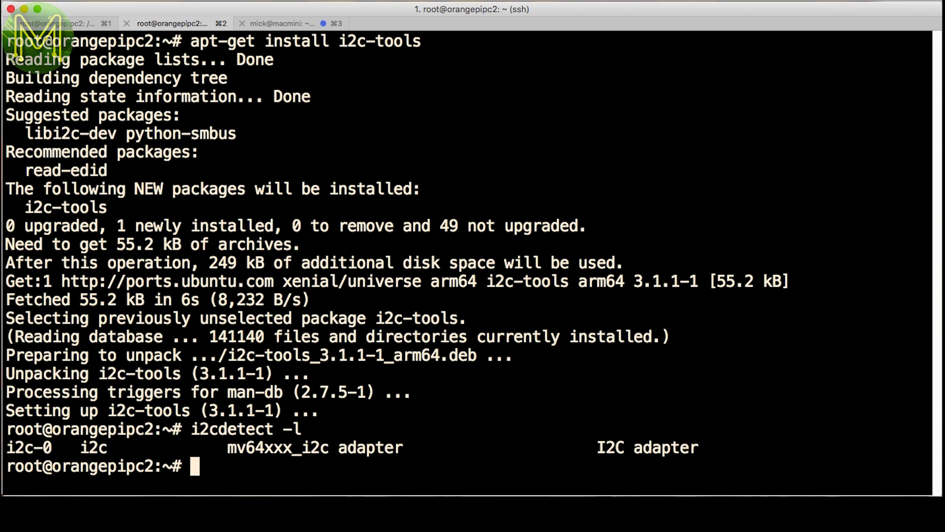
type("i2cdetect -y ")
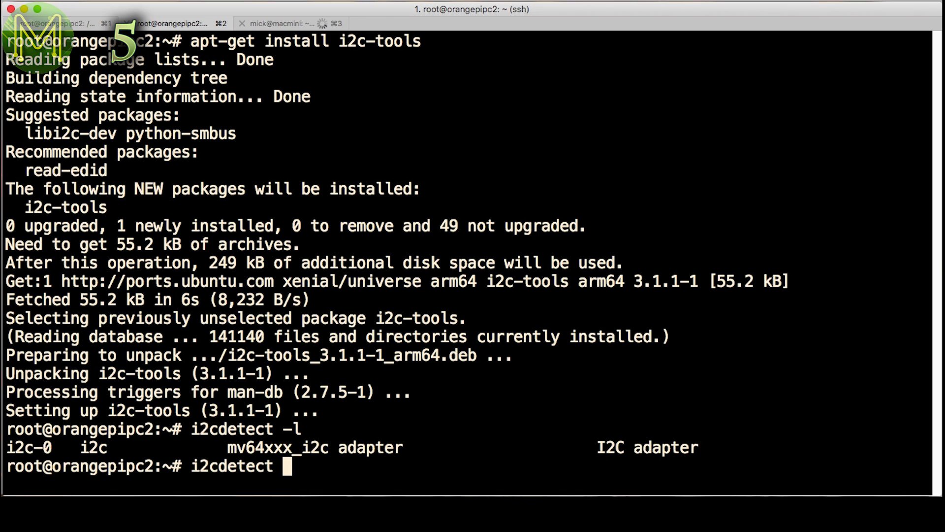
type("0")
key("Return")
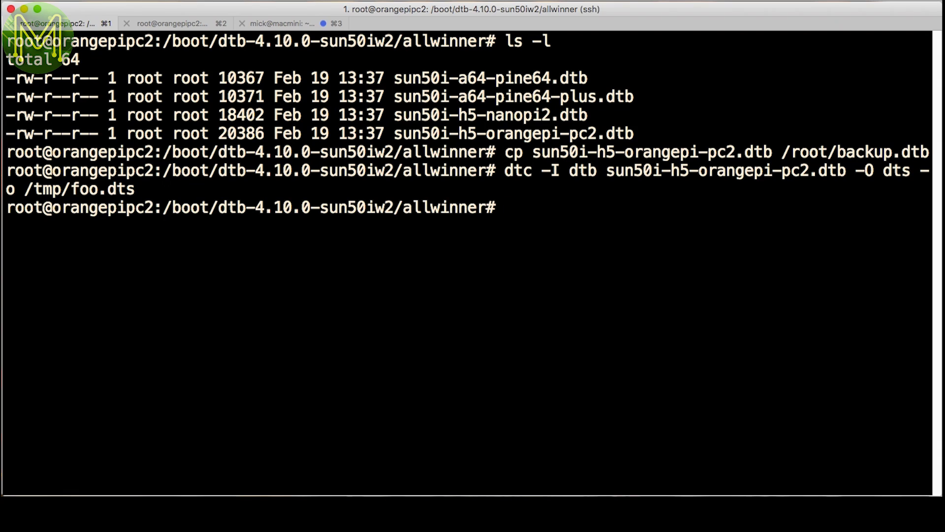
- Open /tmp/foo.dts in vi and locate the i2c@01c2ac00 node's disabled status
left_click(591, 312)
type("vi /tmp/foo.dts")
key("Return")
type("/i2c")
key("Return")
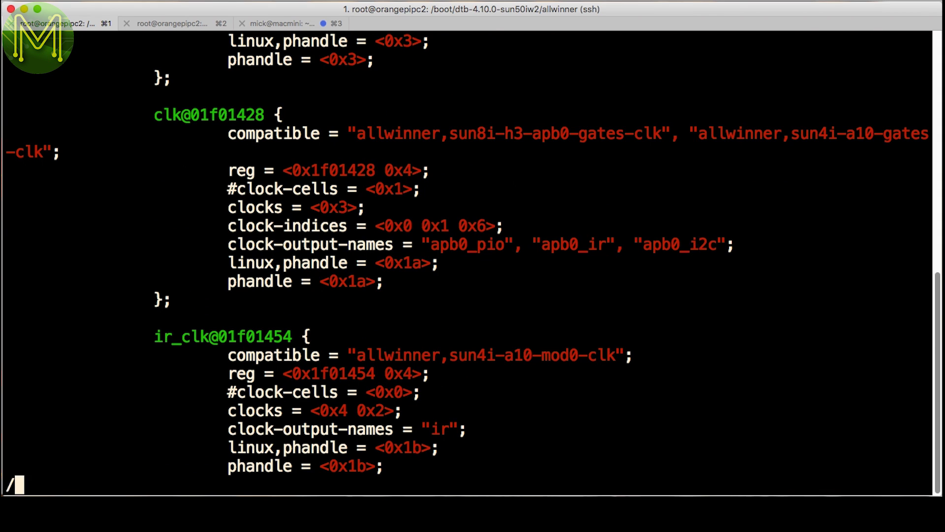
type("n/i2c@")
key("Return")
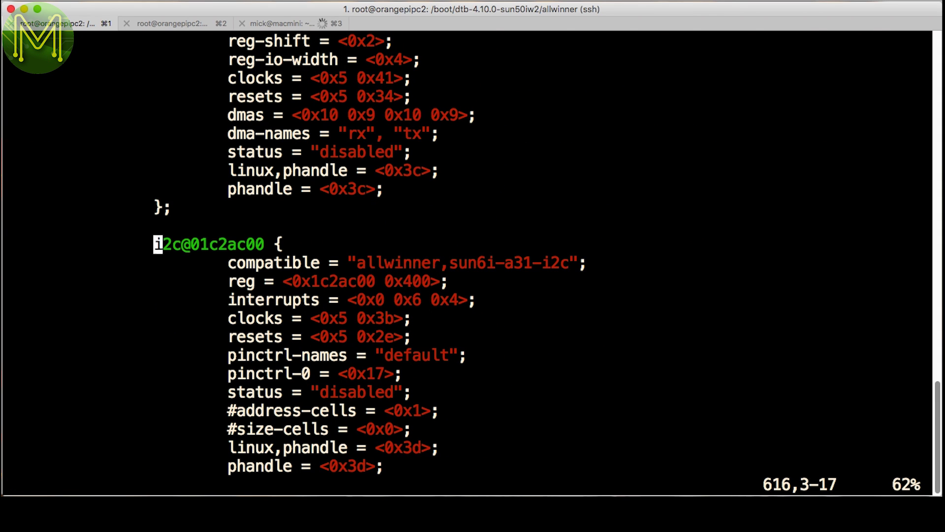
type("j/dis")
key("Return")
- Change the status to enabled, rebuild the device tree blob, and check it with ls -l
type("cwenabled")
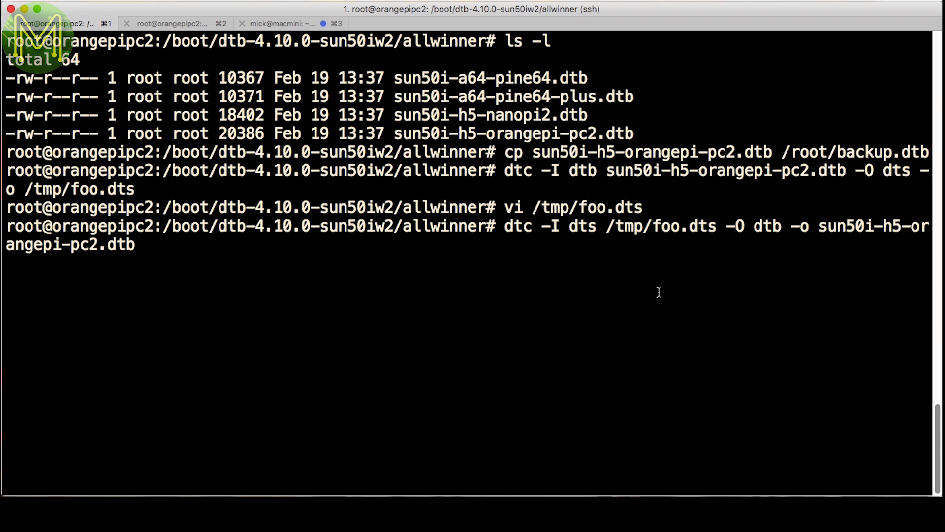
key("Return")
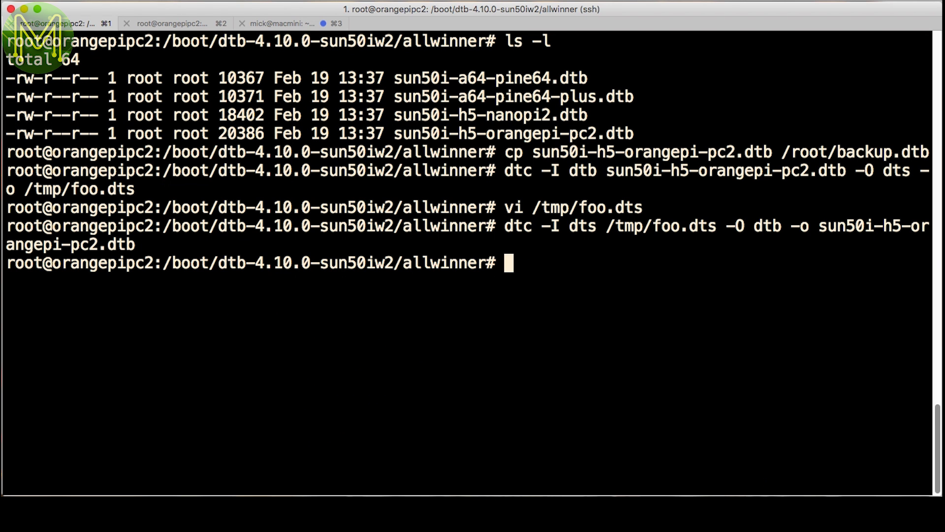
type("ls -l")
key("Return")
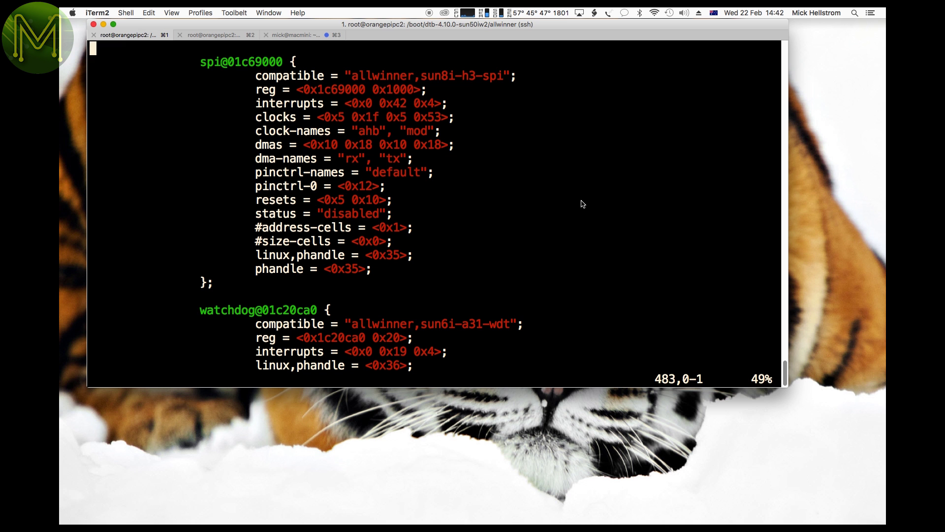
- Enable another disabled device-tree node and direct the Patreon message to /dev/ttyS0
type("/dis")
key("Return")
type("cwenabled")
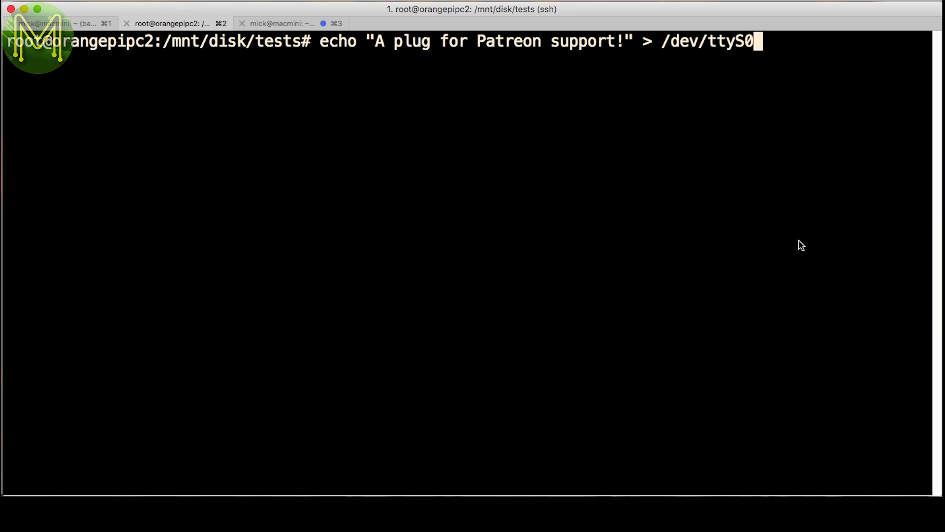
key("BackSpace")
key("BackSpace")
type("S0")
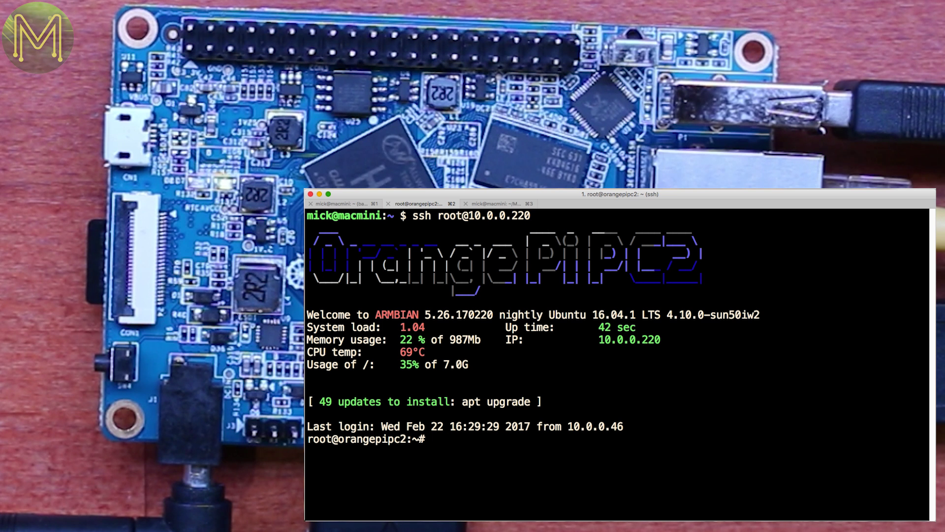
- Shut down the Orange Pi PC2 with poweroff
type("poweroff")
key("Return")
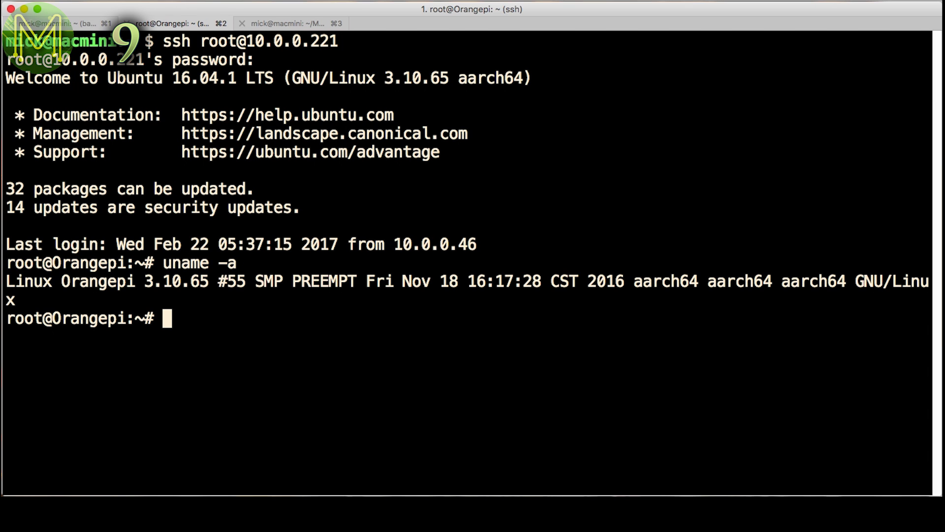
- List the vendor image's I2C, SPI, serial, IR and sound device nodes and record AudioTest.wav
type("ls -l /dev/i2c* /dev/spi* /dev/ttyS* /dev/irc* /dev/snd/")
key("Return")
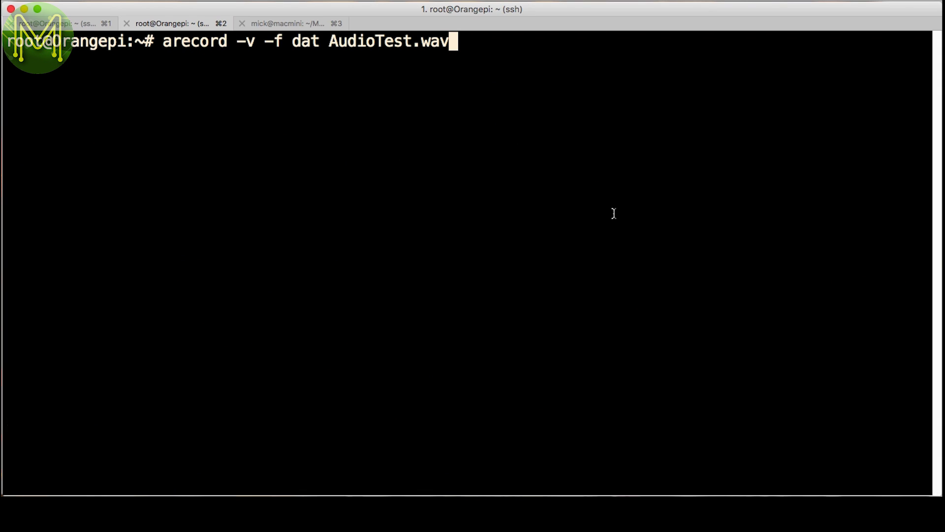
key("Return")
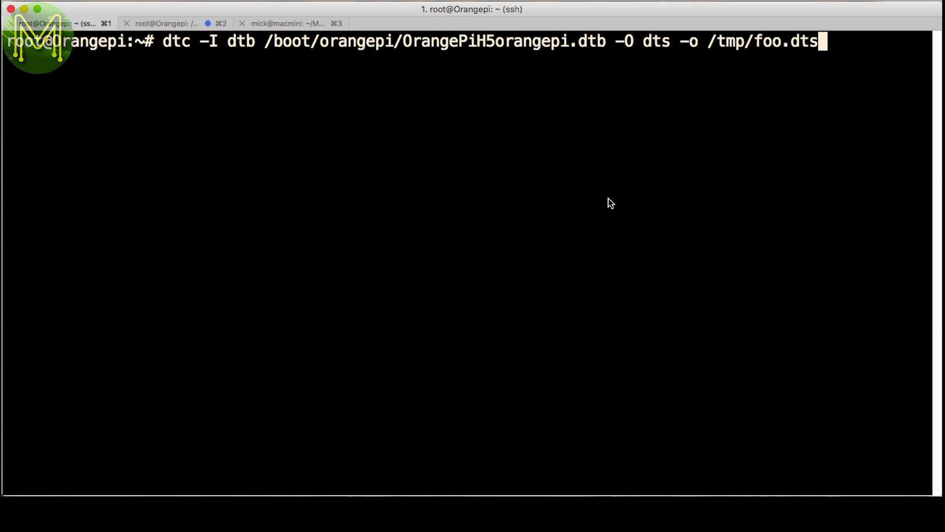
- Decompile the vendor device tree and search it for i2c and spi entries
key("Return")
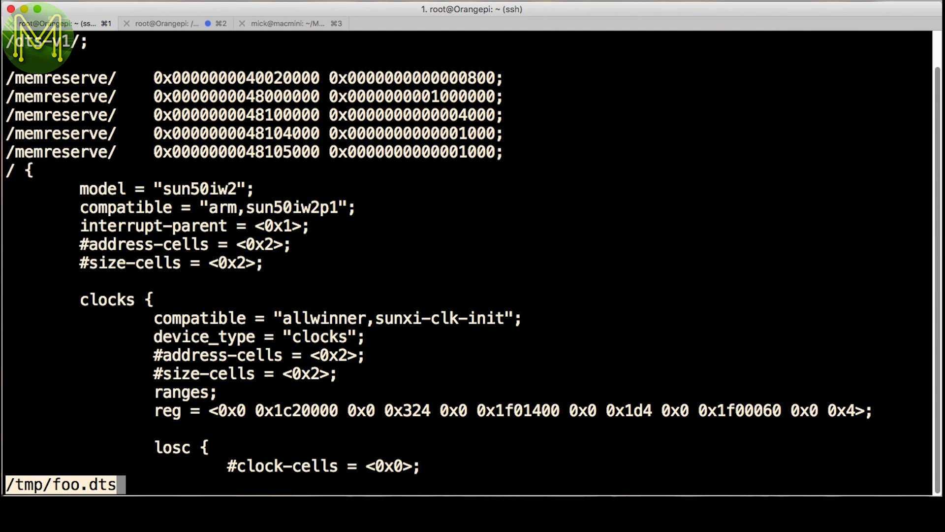
key("slash")
type("i2c")
key("Return")
key("slash")
type("spi")
key("Return")
key("slash")
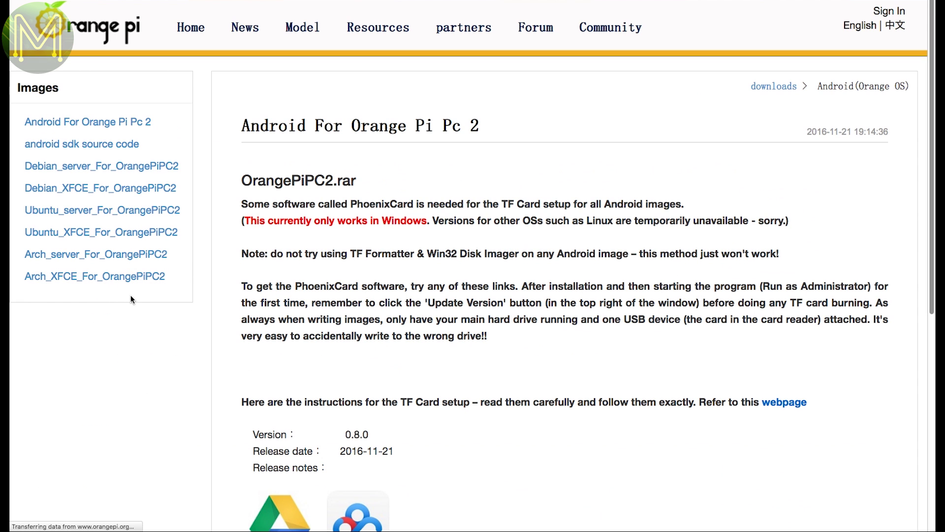
- Open the Google Drive download from the Android For Orange Pi Pc 2 page
scroll(142, 320, "down", 5)
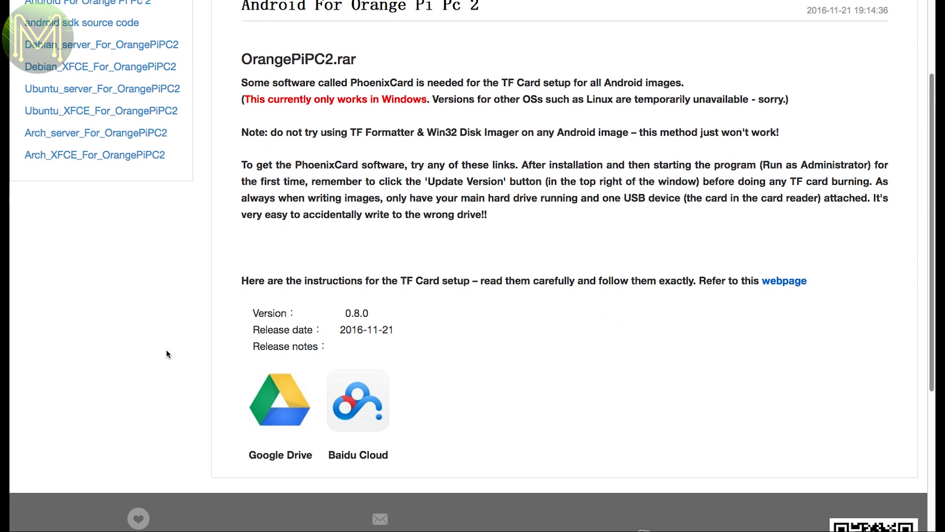
left_click(278, 410)
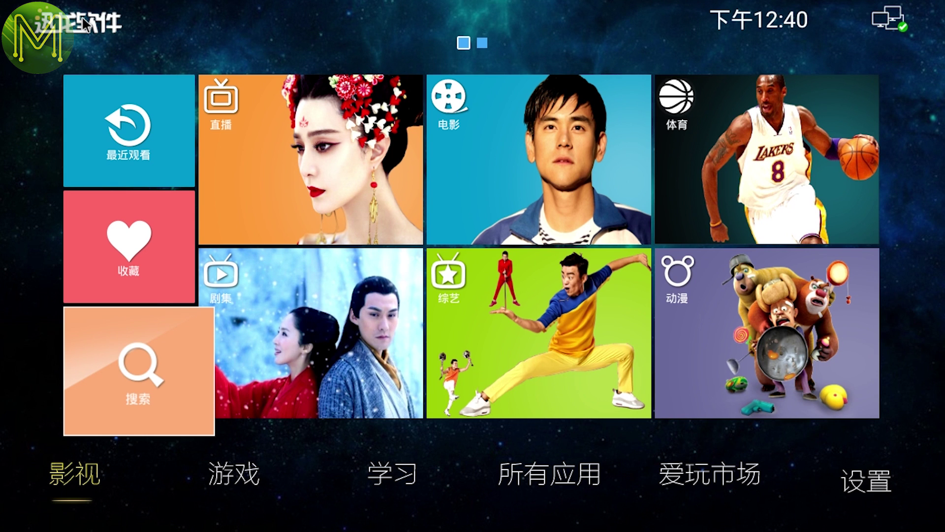
- Select a launcher item and accept the 软件更新 software update with 更新
left_click(131, 119)
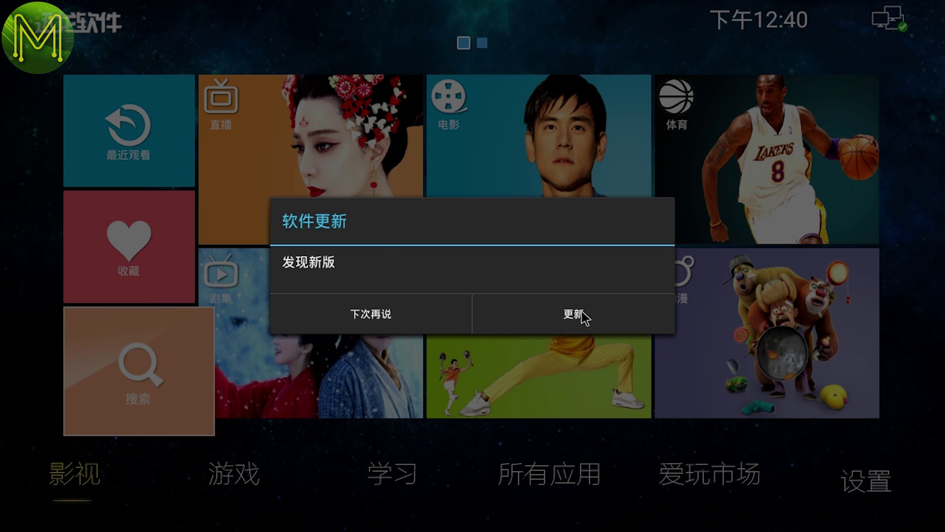
left_click(585, 308)
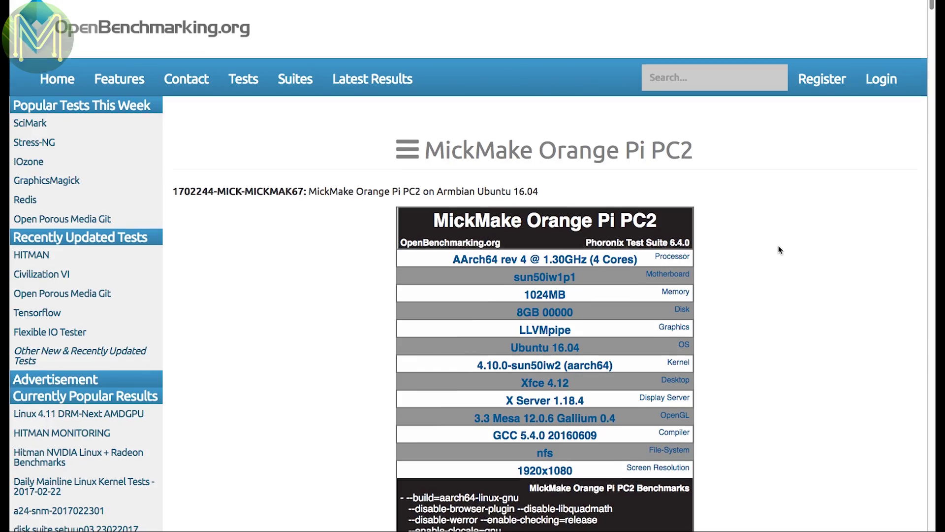
- Scroll the Orange Pi PC2 results table down to the stress-ng and apache rows
scroll(778, 245, "down", 6)
scroll(779, 245, "down", 10)
scroll(779, 247, "down", 10)
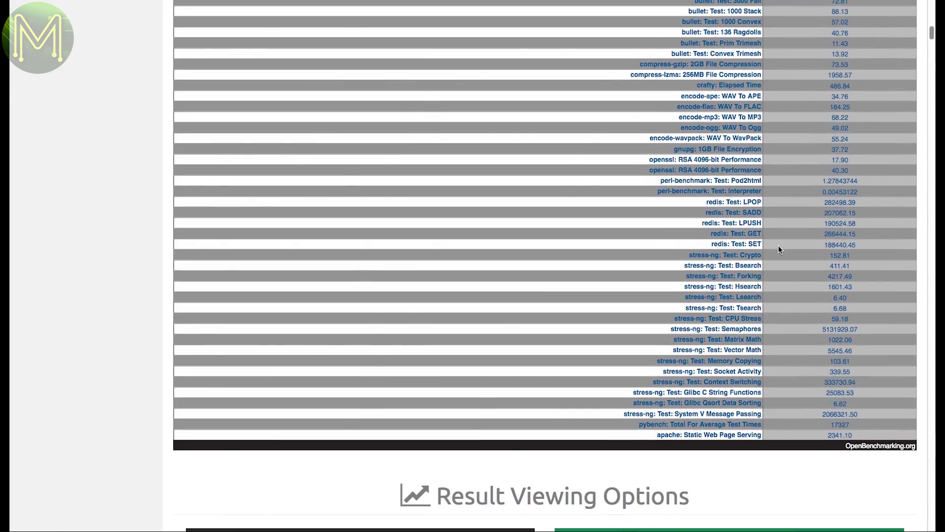